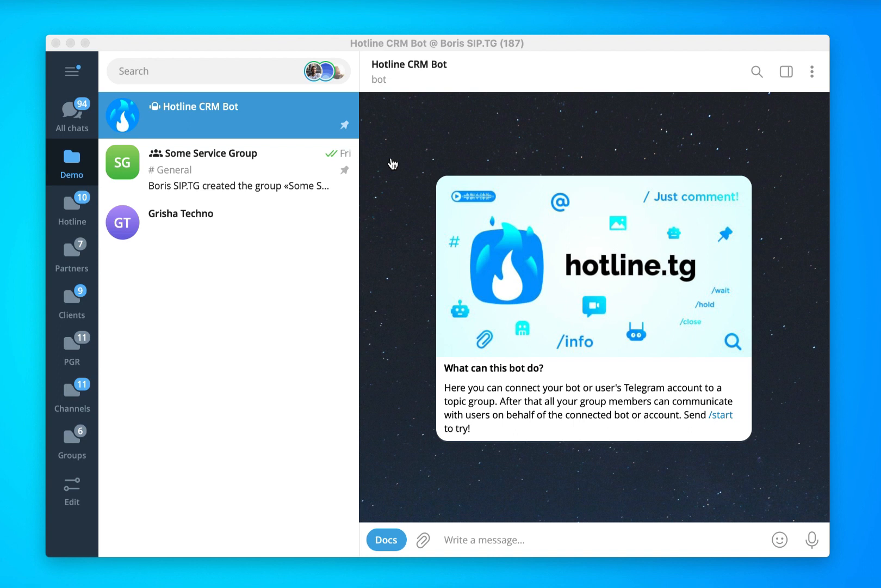
- Search the chats for hotlinetg_bot and clear the search
{"action": "left_click", "coordinate": [154, 74]}
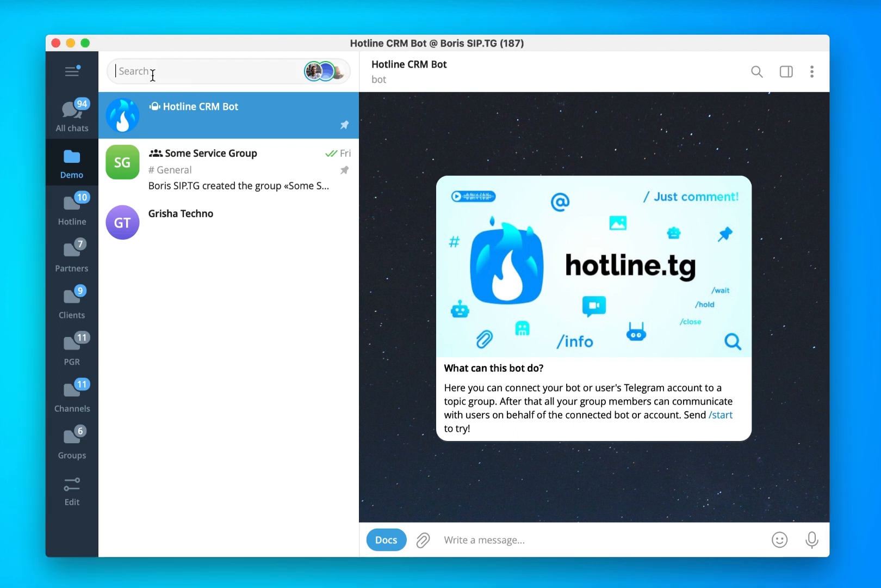
{"action": "type", "text": "hotlinetg_bot"}
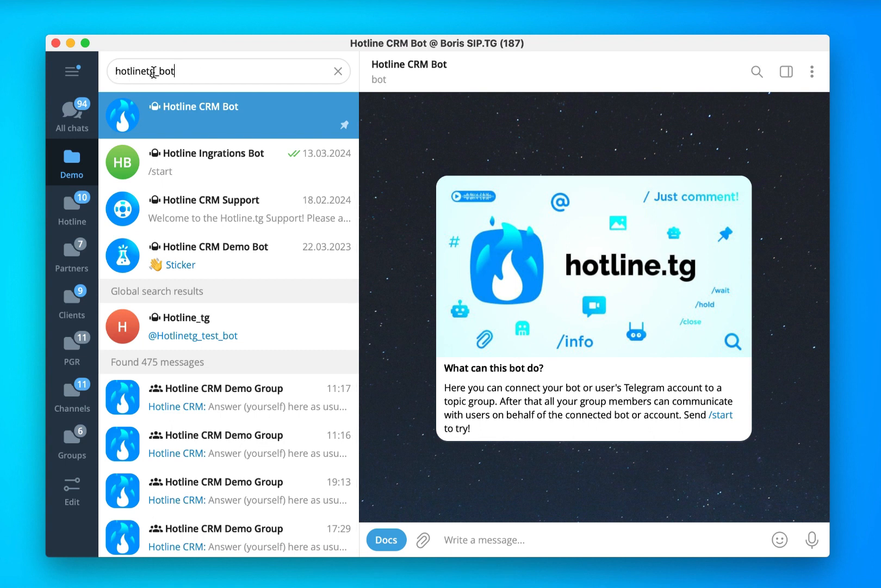
{"action": "key", "text": "Escape"}
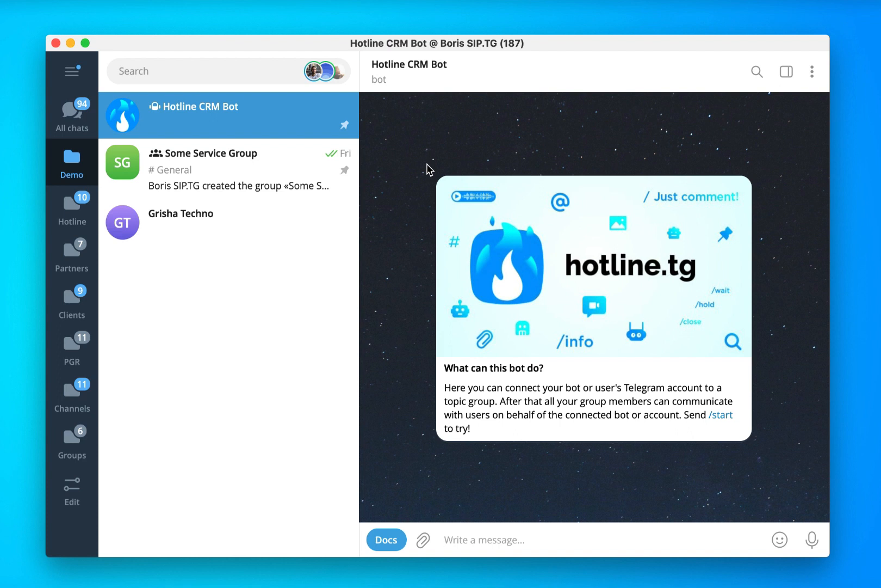
- Start the Hotline CRM Bot and read through its welcome message
{"action": "left_click", "coordinate": [720, 415]}
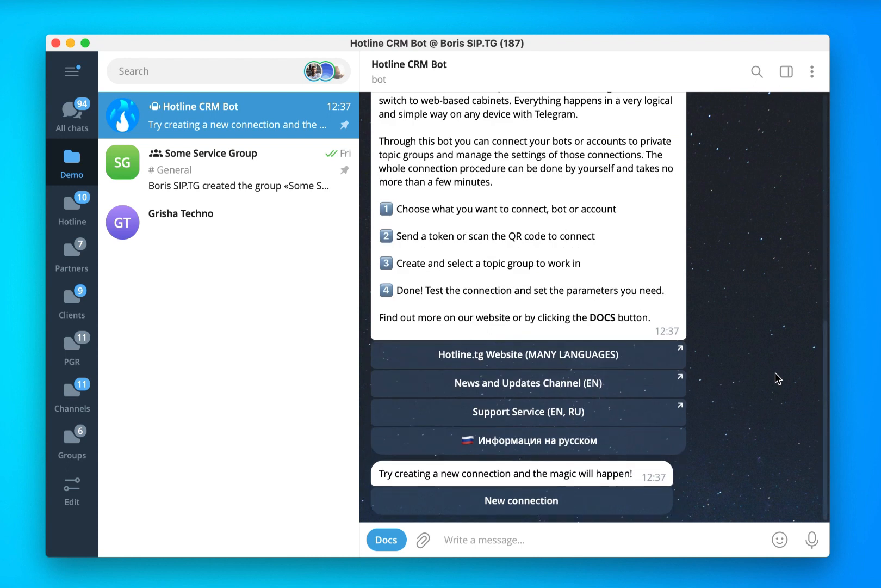
{"action": "scroll", "coordinate": [781, 358], "scroll_direction": "up", "scroll_amount": 3}
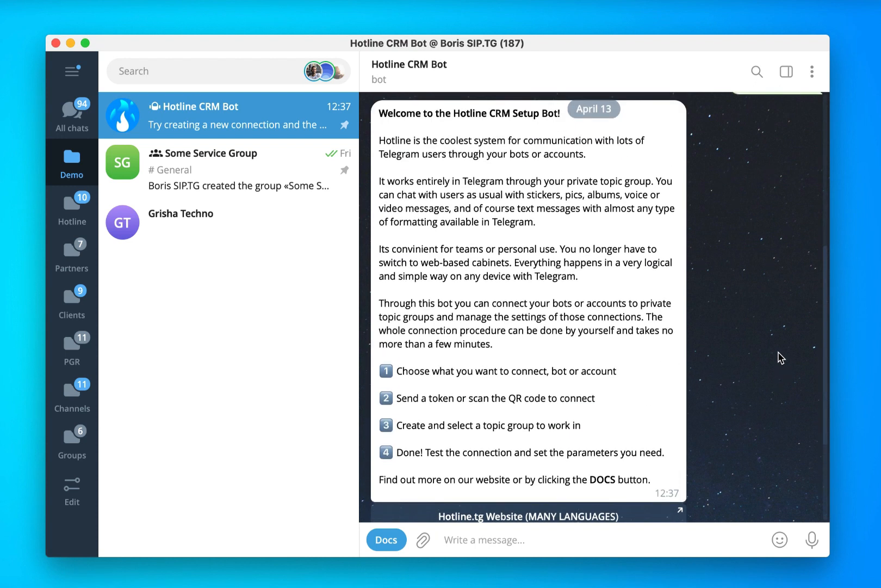
{"action": "scroll", "coordinate": [763, 357], "scroll_direction": "down", "scroll_amount": 3}
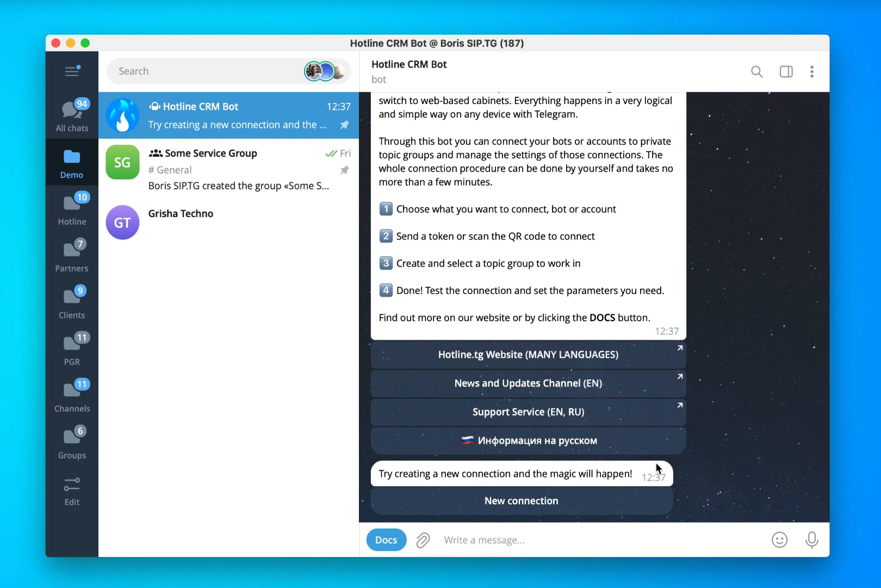
- Request a new connection of the account type and bring its QR code into view for scanning
{"action": "left_click", "coordinate": [622, 504]}
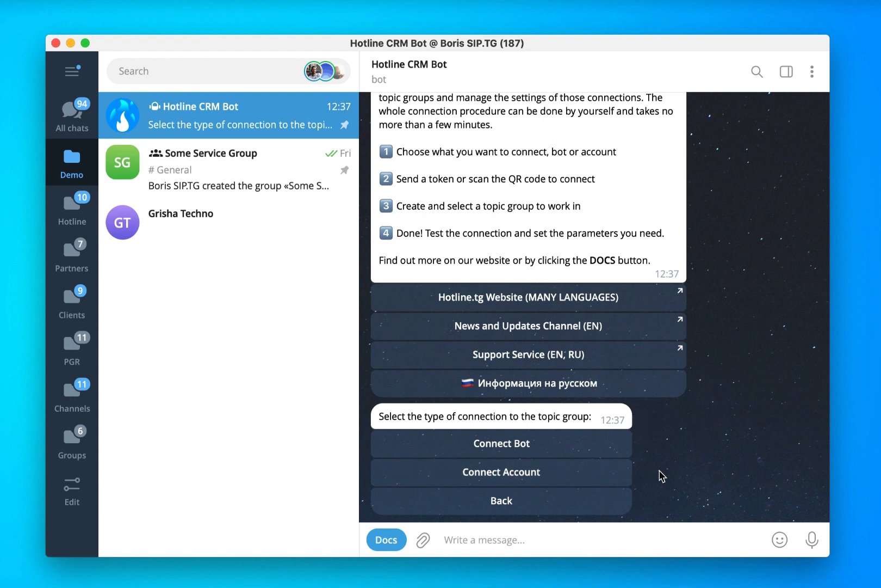
{"action": "left_click", "coordinate": [567, 477]}
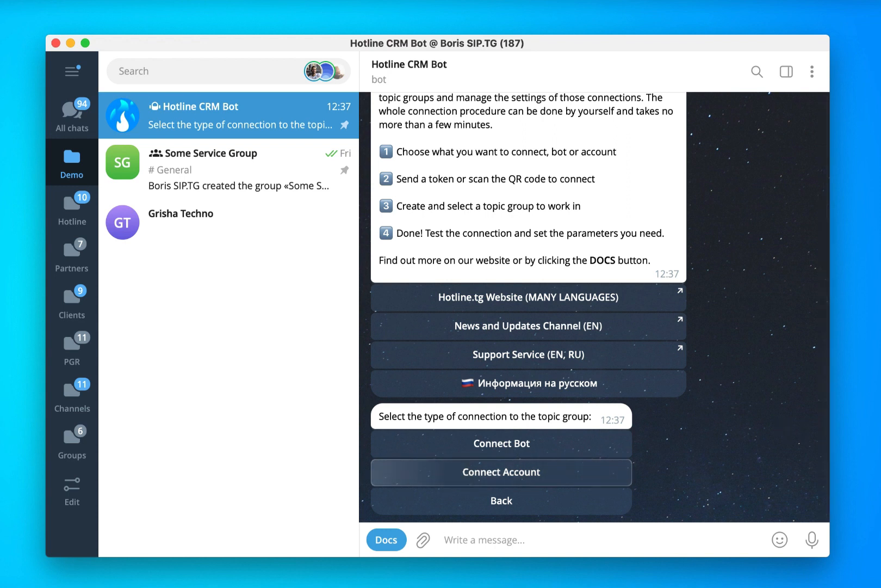
{"action": "scroll", "coordinate": [744, 236], "scroll_direction": "up", "scroll_amount": 6}
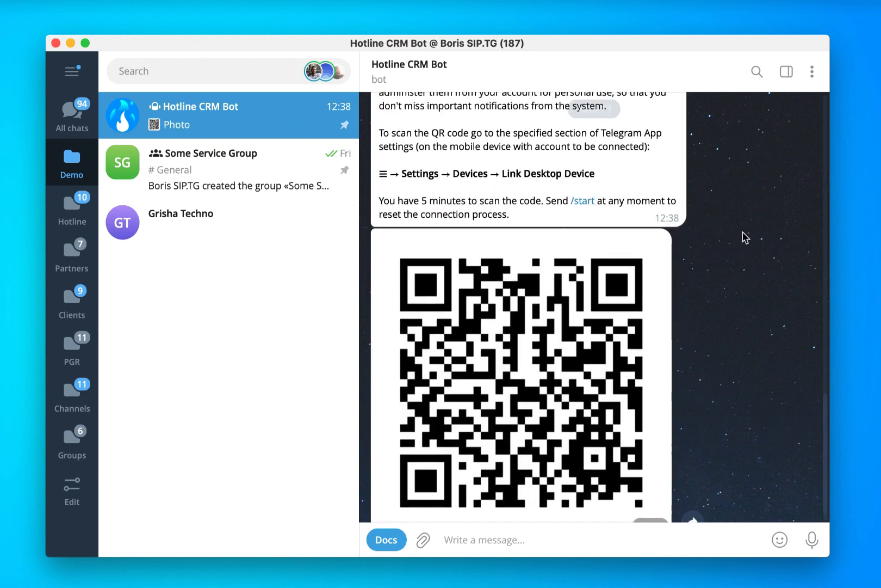
{"action": "scroll", "coordinate": [745, 237], "scroll_direction": "down", "scroll_amount": 4}
{"action": "scroll", "coordinate": [746, 237], "scroll_direction": "down", "scroll_amount": 3}
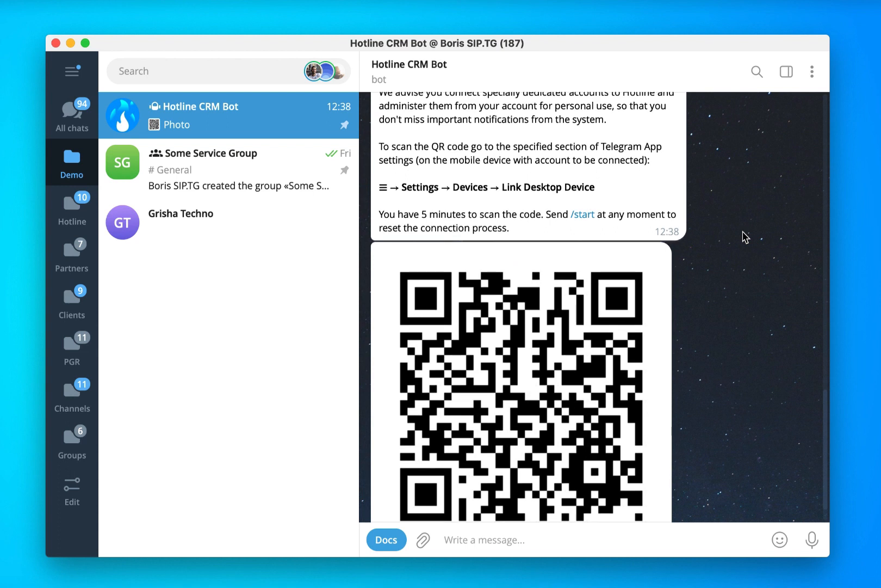
{"action": "scroll", "coordinate": [745, 237], "scroll_direction": "down", "scroll_amount": 1}
{"action": "scroll", "coordinate": [746, 237], "scroll_direction": "down", "scroll_amount": 2}
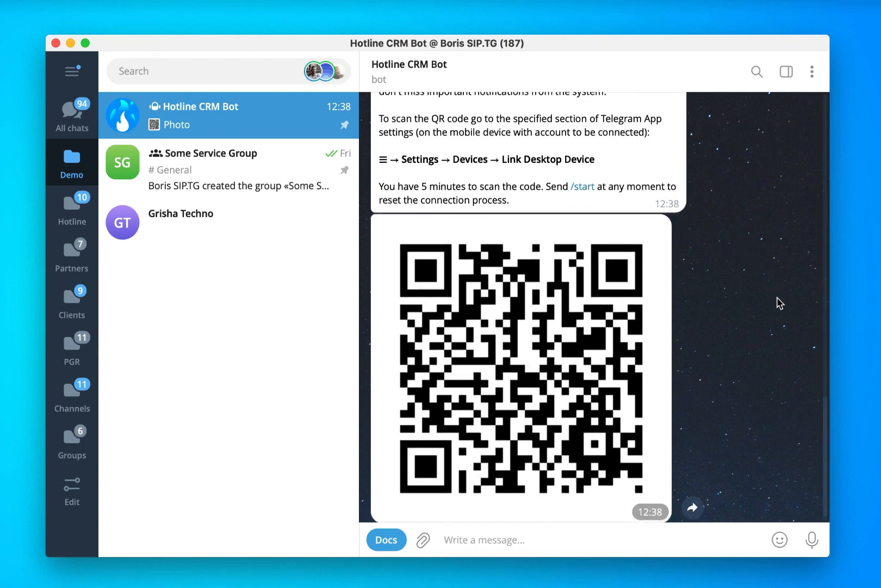
{"action": "scroll", "coordinate": [745, 307], "scroll_direction": "down", "scroll_amount": 1}
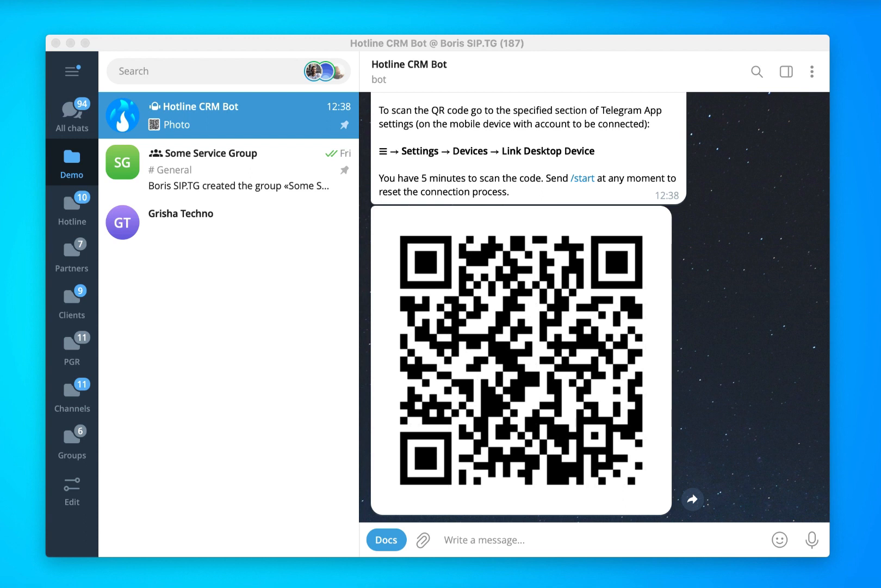
{"action": "scroll", "coordinate": [778, 180], "scroll_direction": "up", "scroll_amount": 6}
{"action": "scroll", "coordinate": [780, 181], "scroll_direction": "down", "scroll_amount": 6}
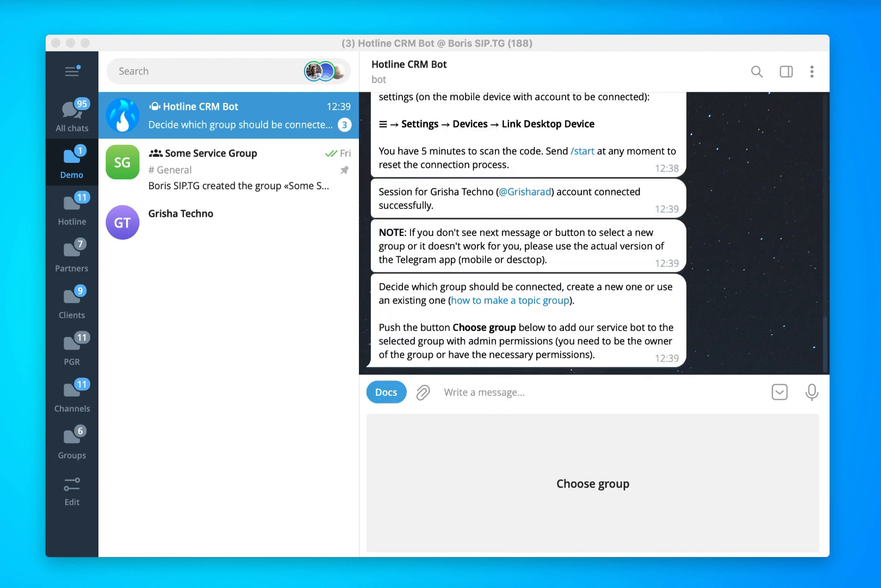
- Choose Some Service Group as the group for the connection and approve adding Hotline CRM Bot to it
{"action": "left_click", "coordinate": [759, 260]}
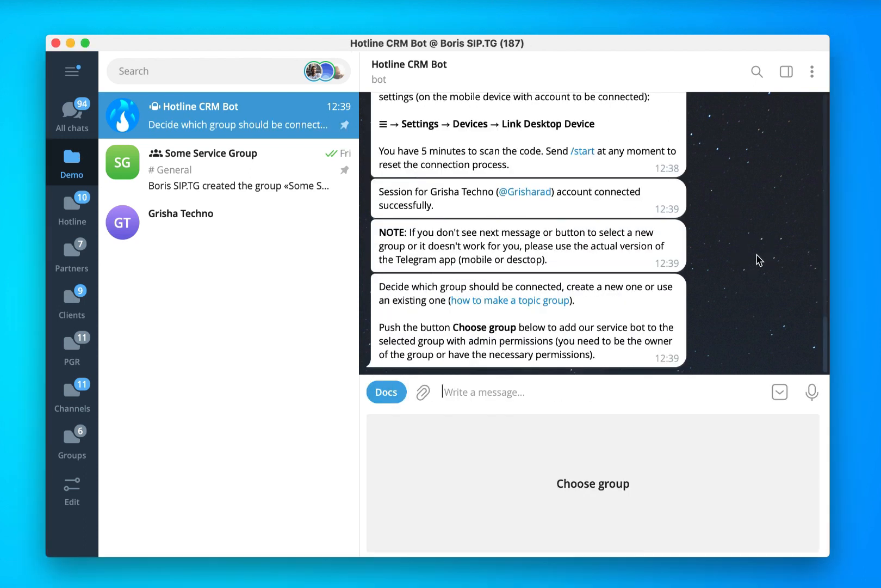
{"action": "scroll", "coordinate": [762, 249], "scroll_direction": "up", "scroll_amount": 1}
{"action": "scroll", "coordinate": [762, 250], "scroll_direction": "down", "scroll_amount": 1}
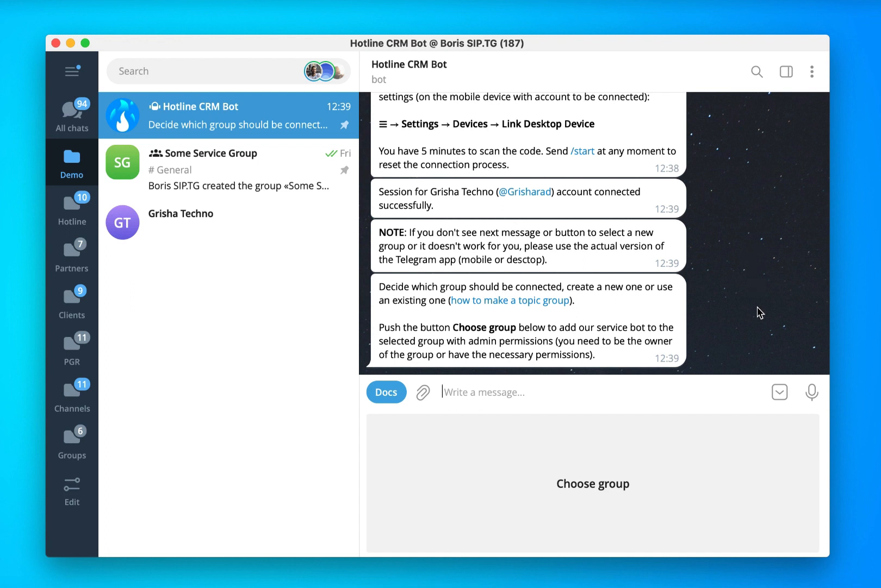
{"action": "left_click", "coordinate": [663, 478]}
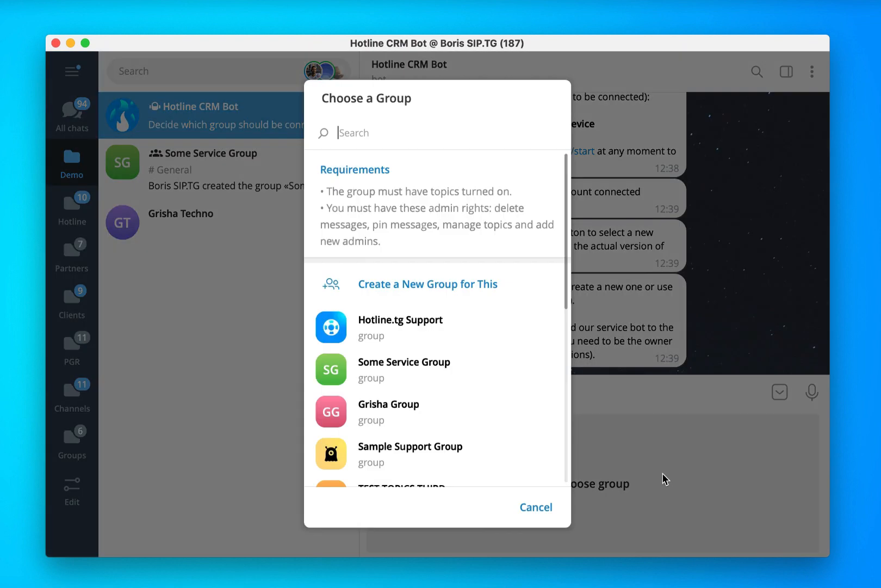
{"action": "left_click", "coordinate": [478, 364]}
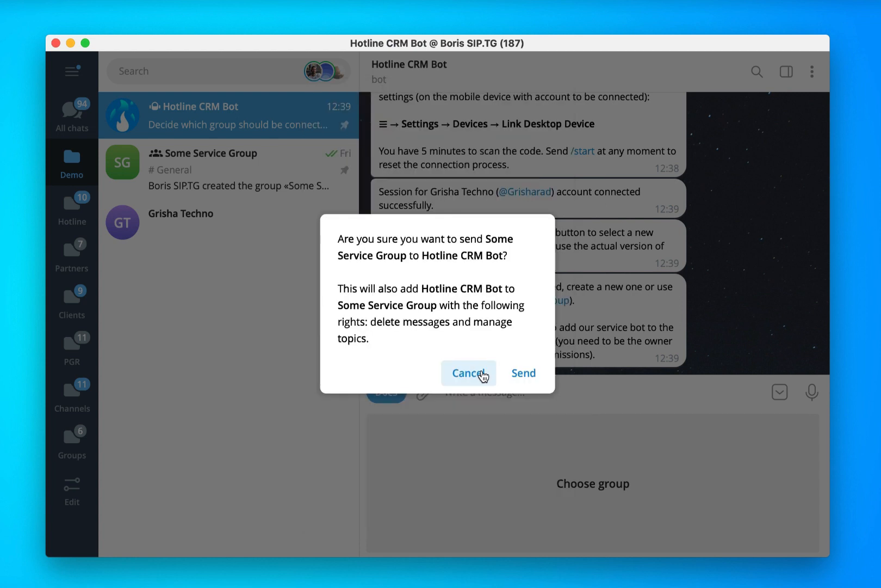
{"action": "left_click", "coordinate": [525, 375]}
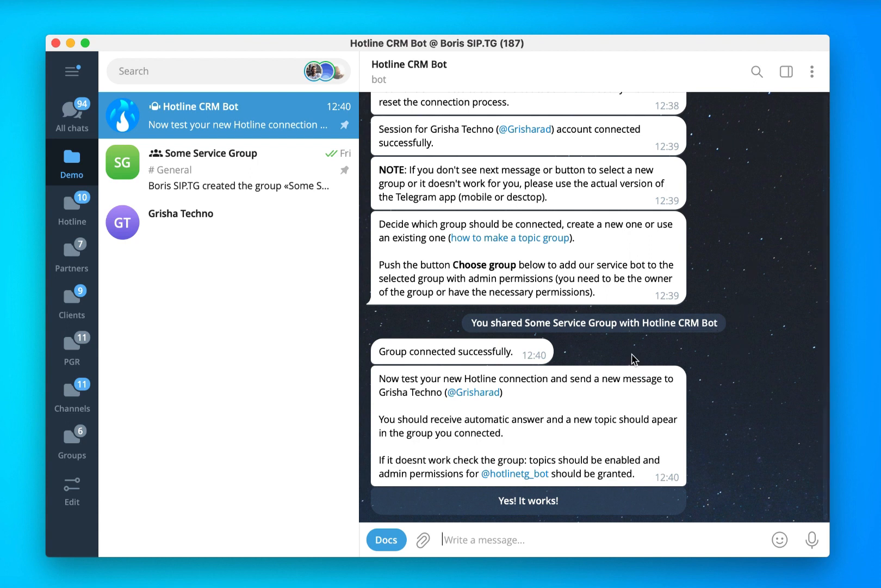
- Message the connected account named in the test instructions with the suggested greeting sticker and "Hey!", and check the automatic reply
{"action": "left_click", "coordinate": [472, 393]}
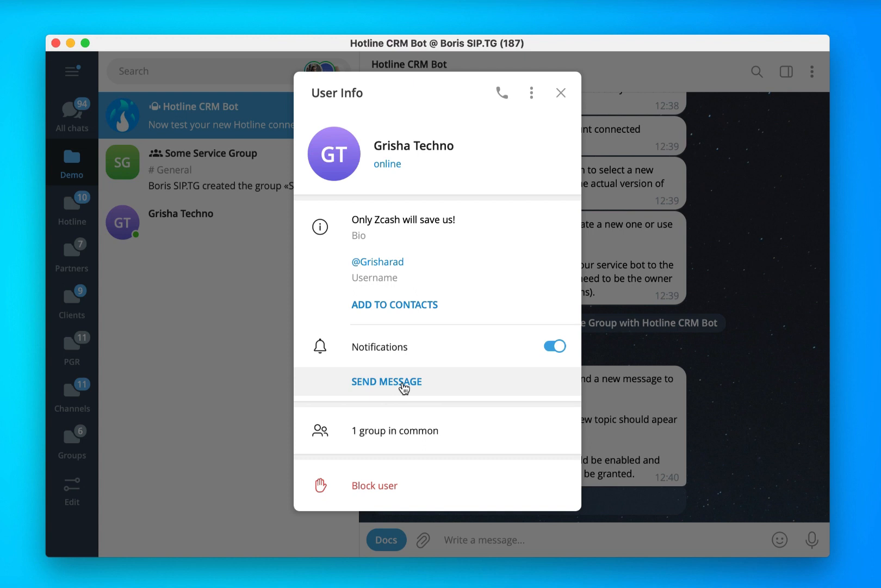
{"action": "left_click", "coordinate": [402, 382]}
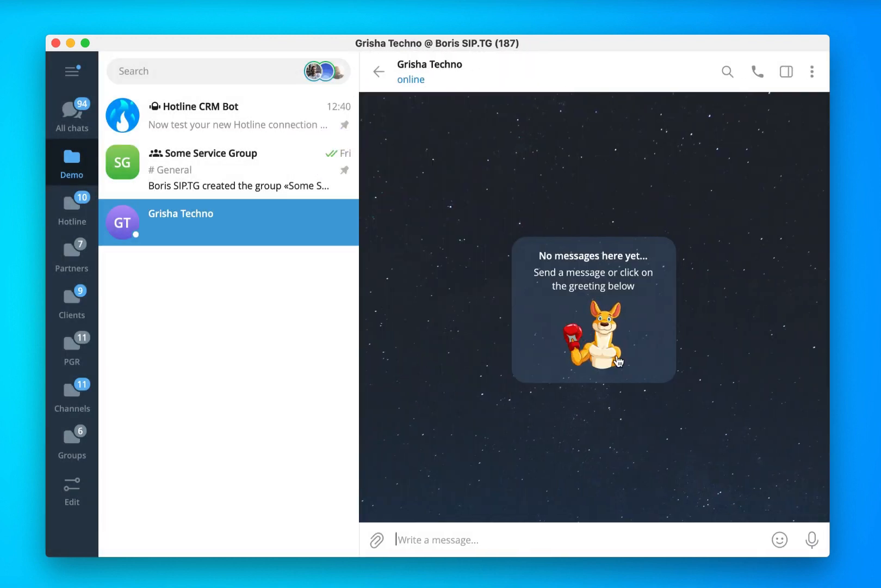
{"action": "left_click", "coordinate": [621, 363]}
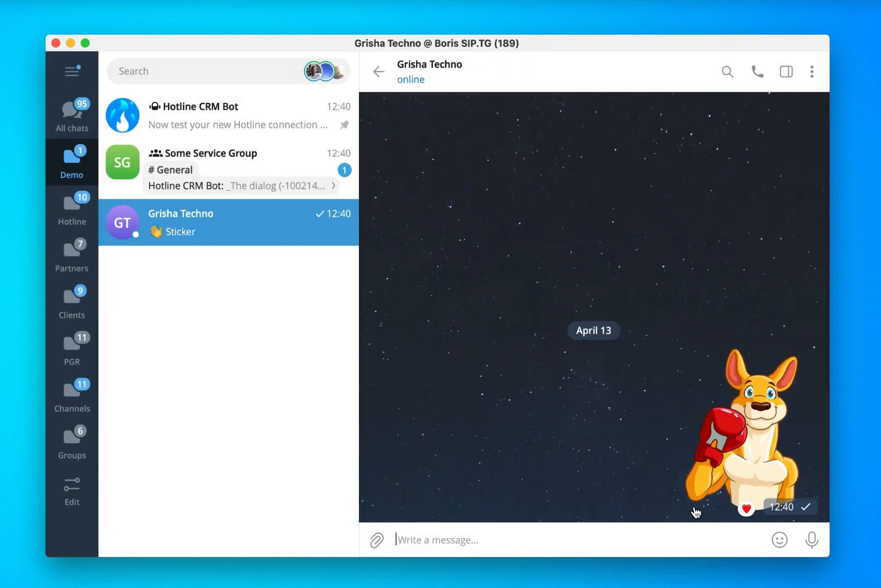
{"action": "type", "text": "Hey"}
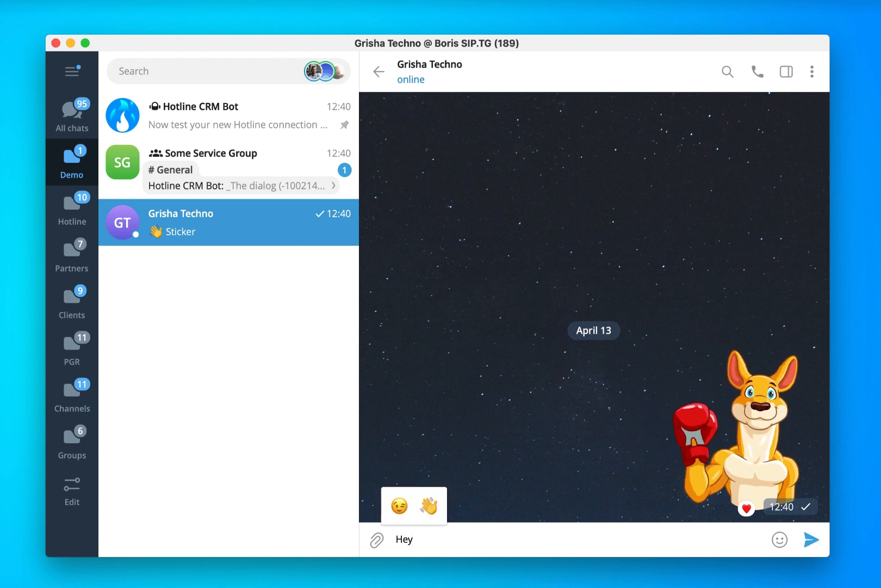
{"action": "type", "text": "!"}
{"action": "key", "text": "Return"}
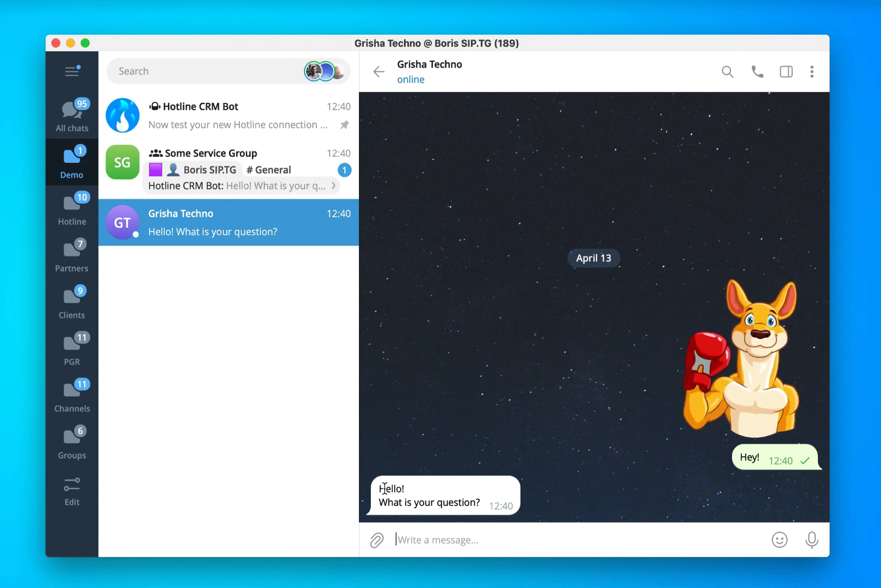
{"action": "left_click_drag", "start_coordinate": [384, 488], "coordinate": [606, 507]}
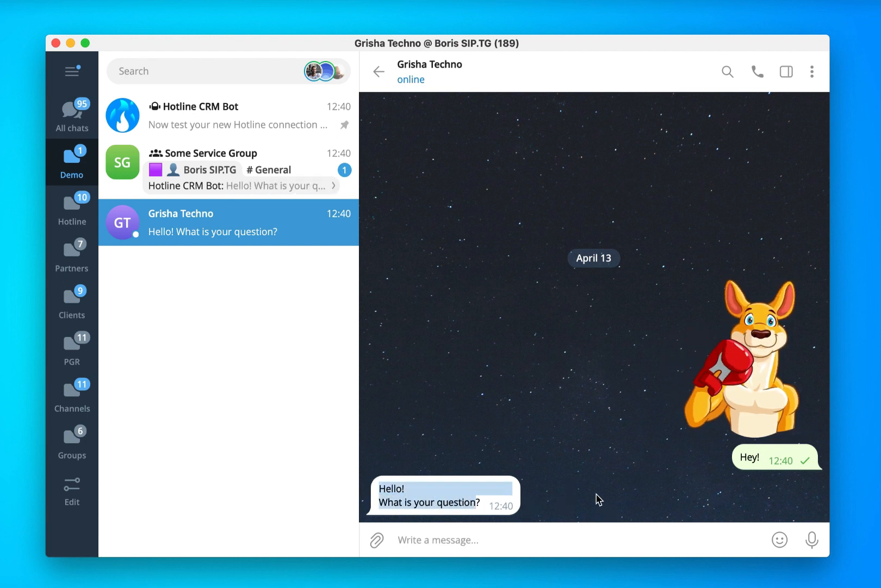
{"action": "double_click", "coordinate": [599, 499]}
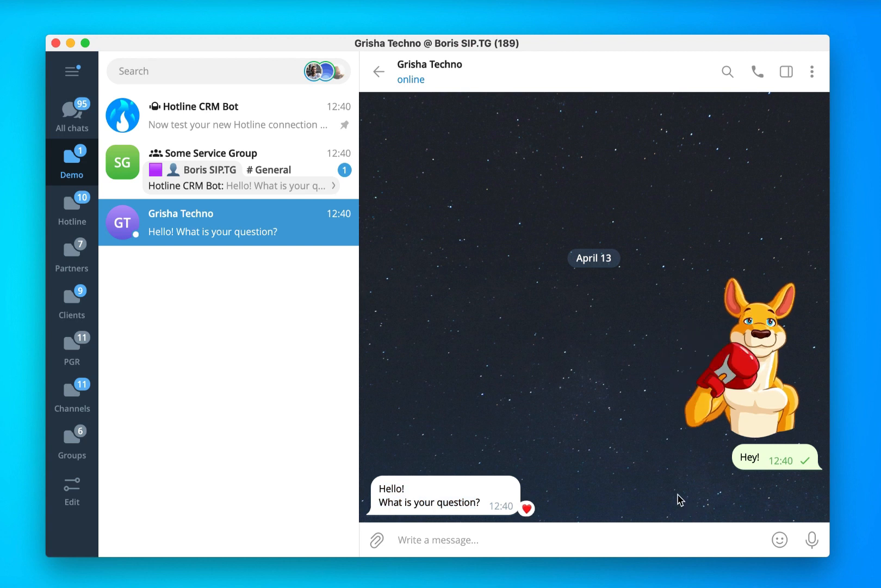
- Confirm to Hotline CRM Bot that the new connection works and list the existing connections
{"action": "left_click", "coordinate": [380, 74]}
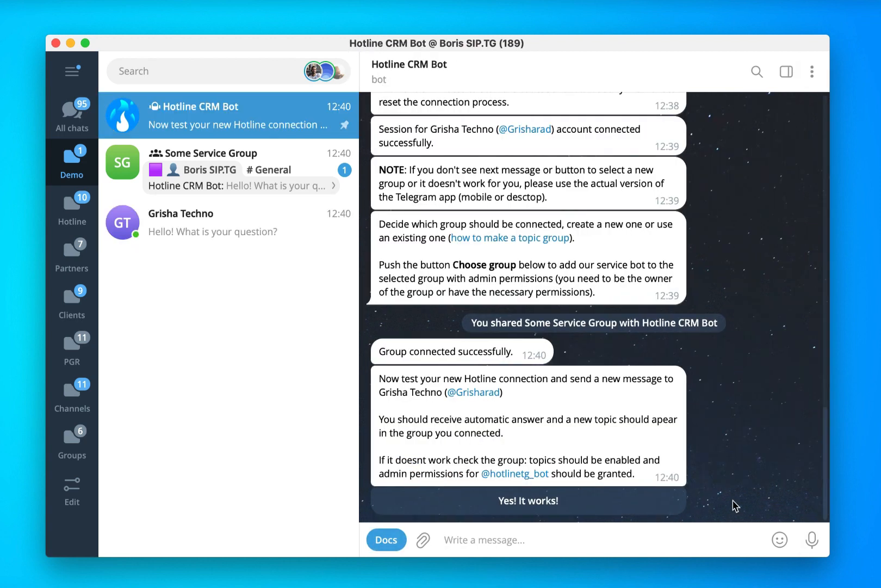
{"action": "double_click", "coordinate": [566, 501]}
{"action": "left_click", "coordinate": [566, 502]}
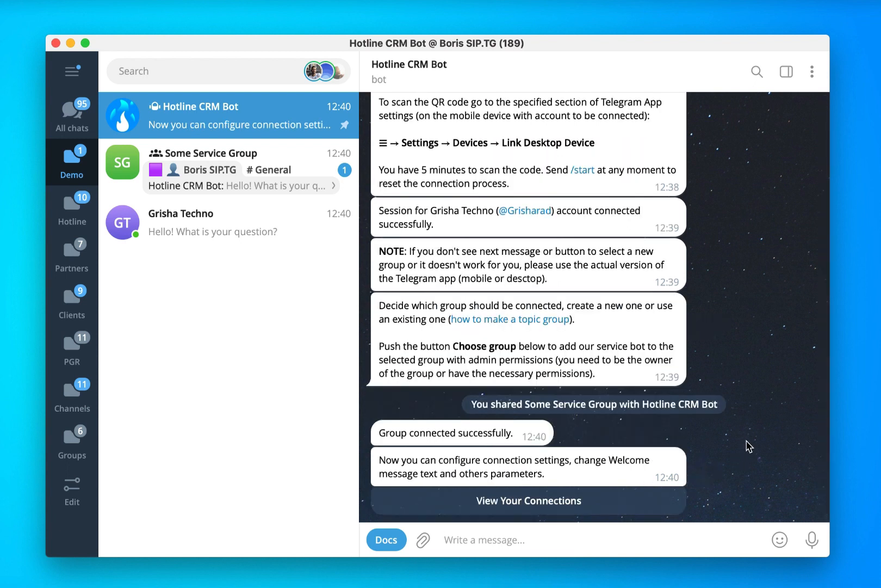
{"action": "double_click", "coordinate": [600, 503]}
{"action": "left_click", "coordinate": [604, 503]}
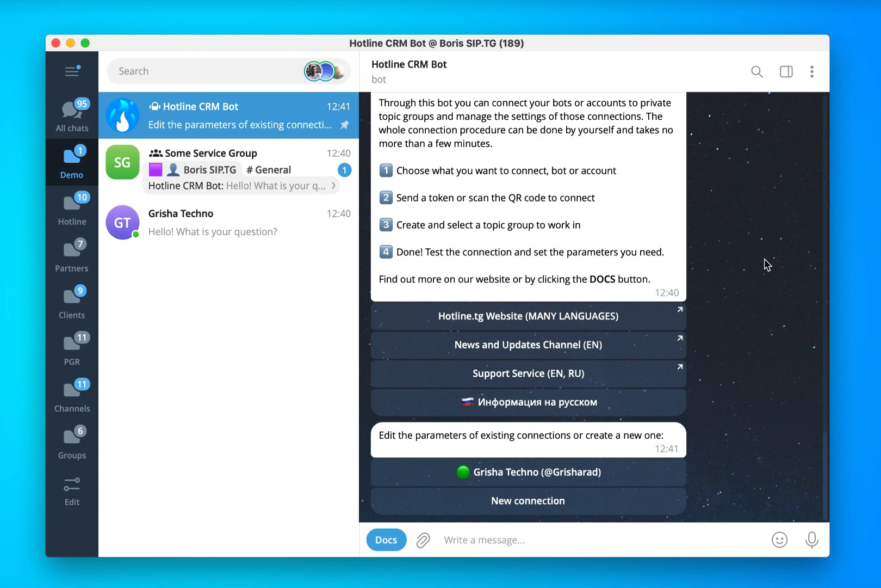
{"action": "left_click", "coordinate": [648, 480]}
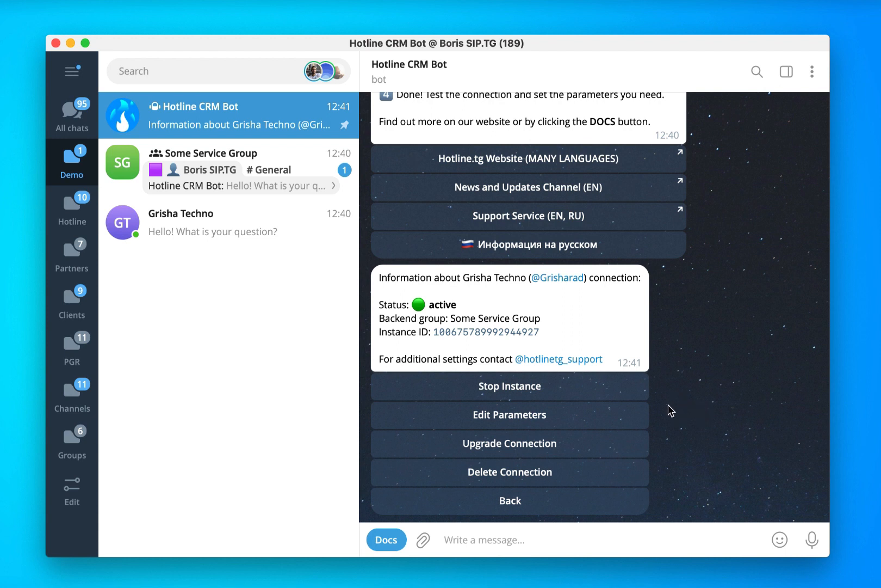
{"action": "left_click", "coordinate": [591, 418]}
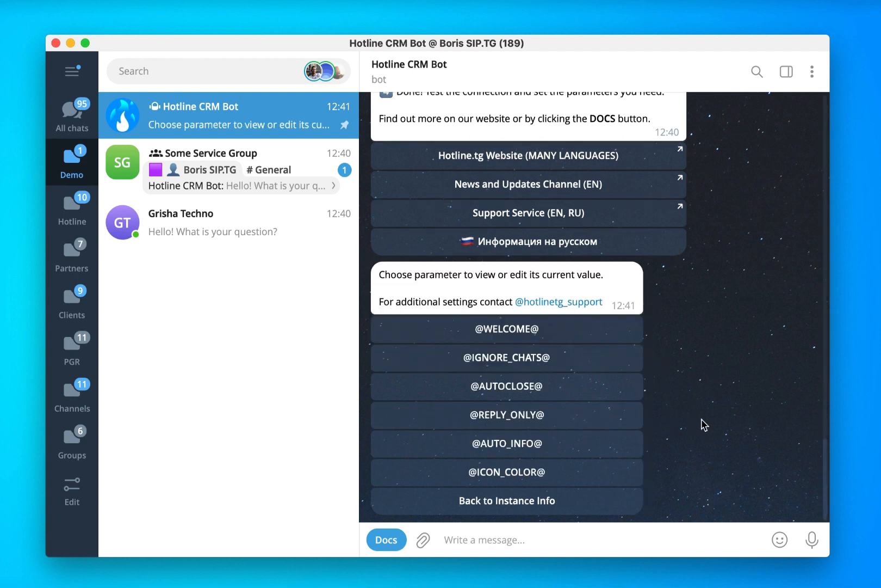
{"action": "left_click", "coordinate": [587, 334]}
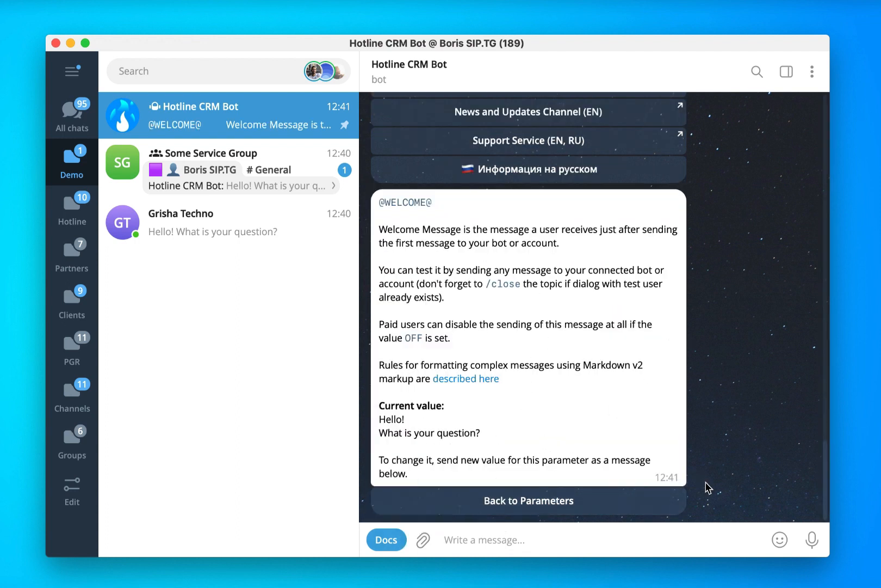
{"action": "left_click", "coordinate": [556, 509]}
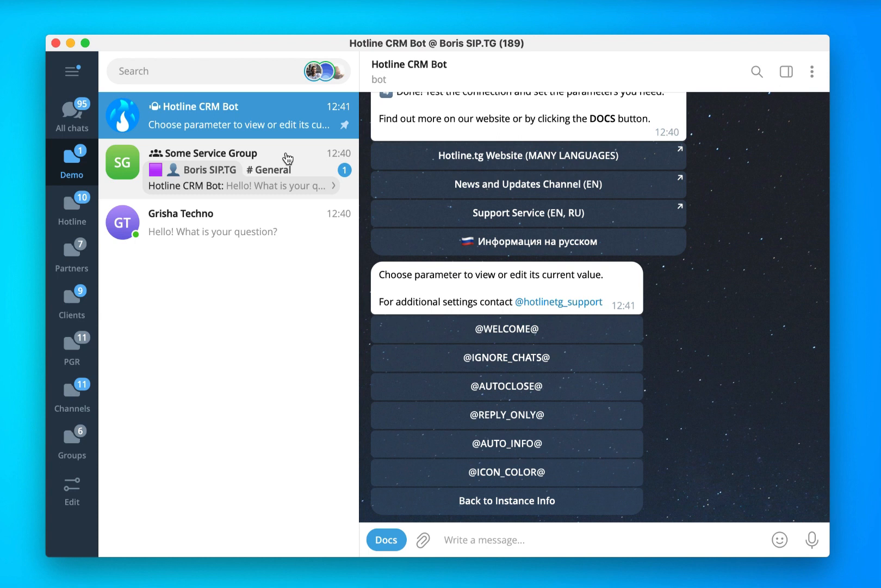
- Answer the test user's topic in Some Service Group with a waving sticker and the message "we are here"
{"action": "left_click", "coordinate": [306, 158]}
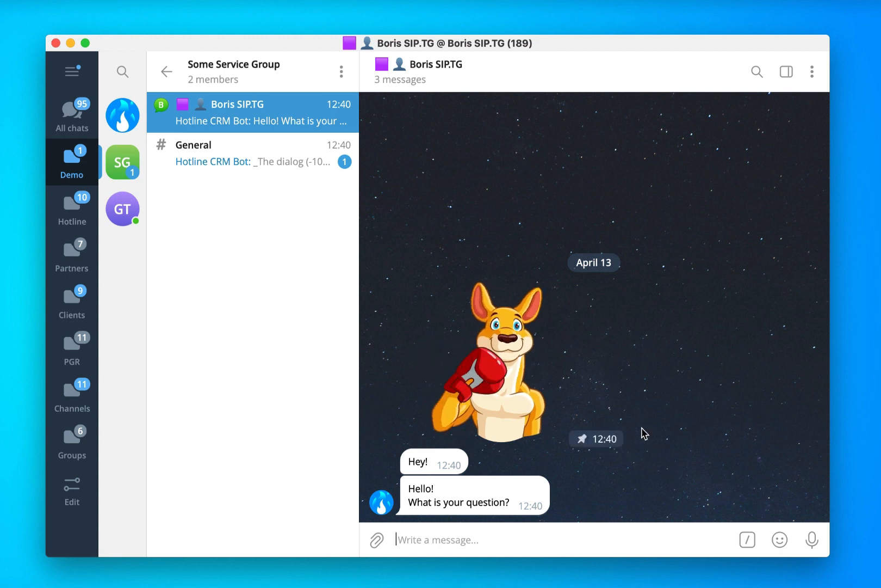
{"action": "mouse_move", "coordinate": [781, 545]}
{"action": "left_click", "coordinate": [649, 262]}
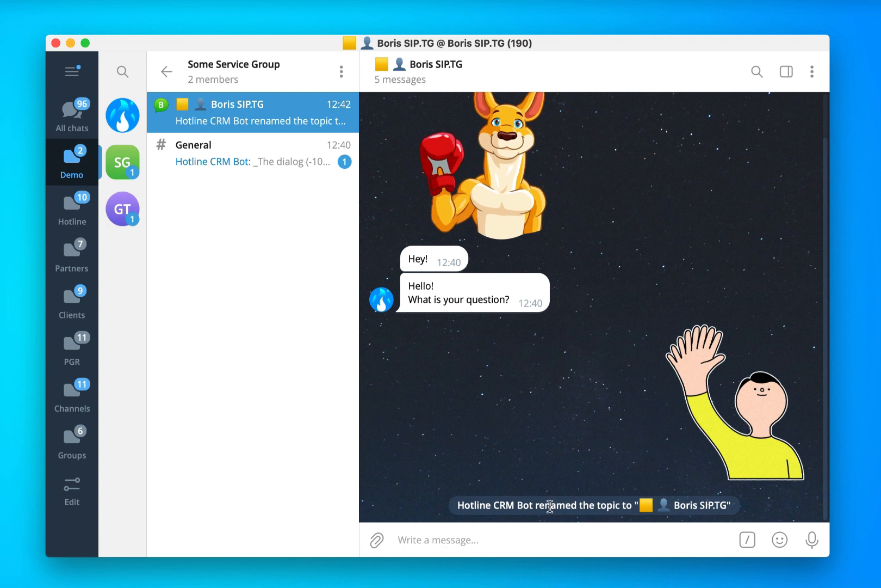
{"action": "type", "text": "we are here"}
{"action": "key", "text": "Return"}
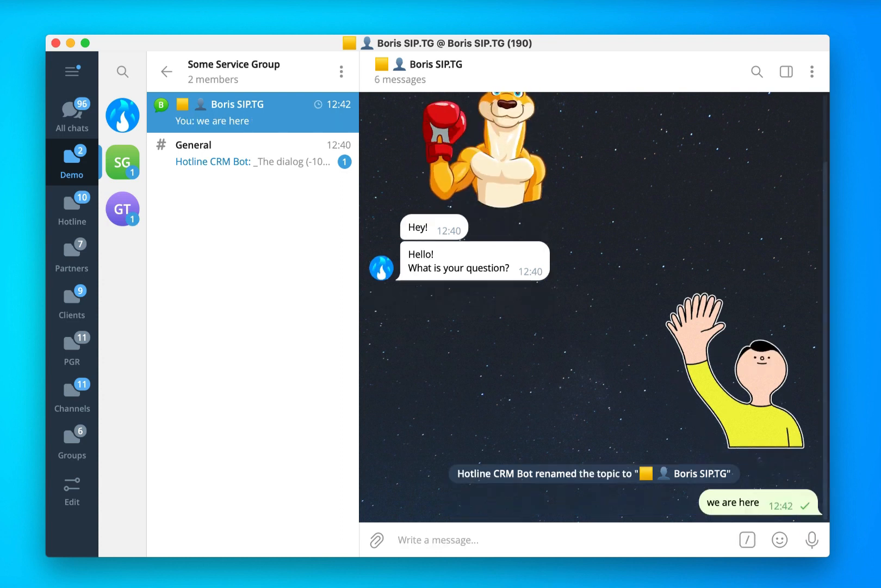
- Send a voice message of about 3 seconds and the comment "/ comment" in the test user's topic
{"action": "left_click_drag", "start_coordinate": [814, 532], "coordinate": [816, 534]}
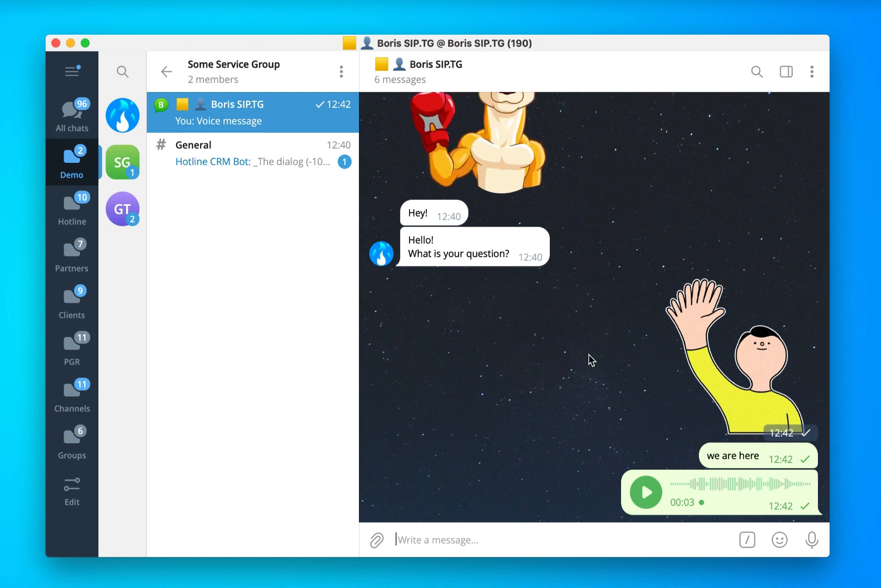
{"action": "type", "text": "/ comment"}
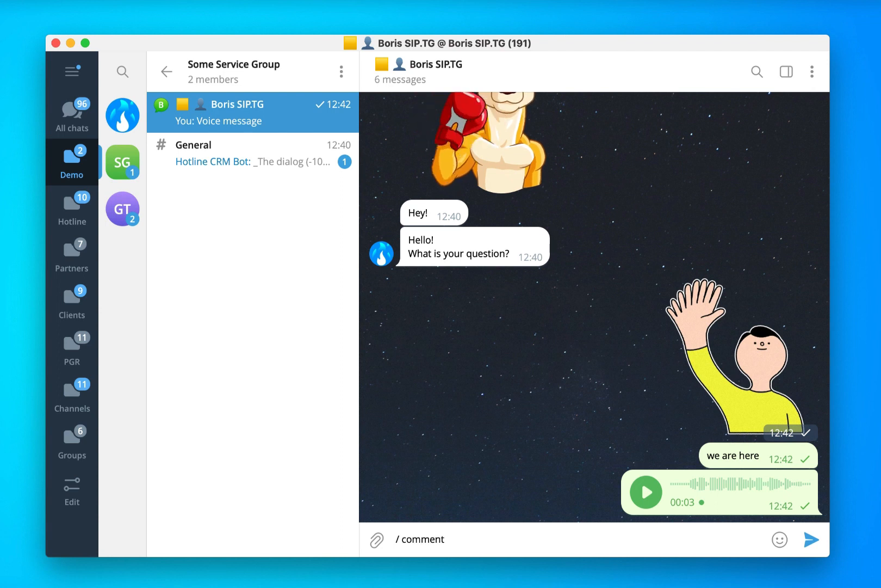
{"action": "key", "text": "Return"}
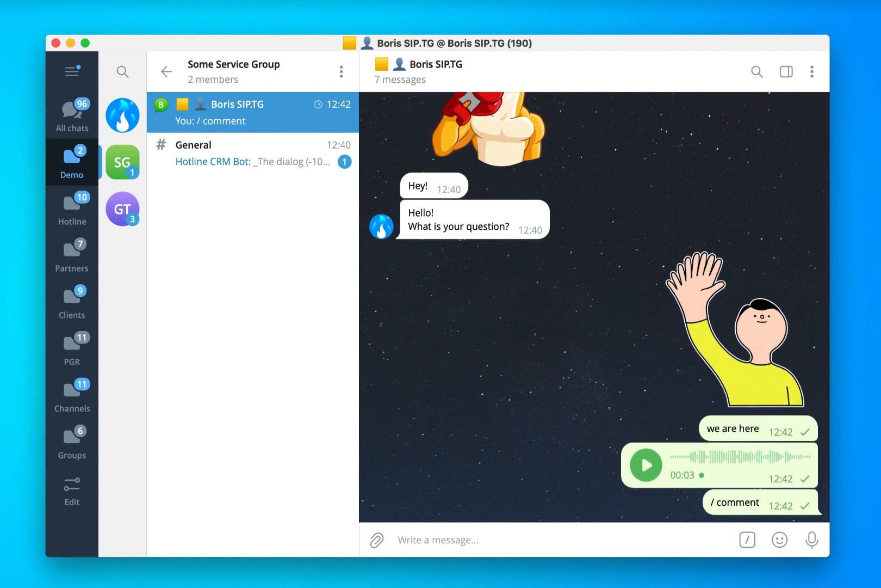
- Open the private chat with the connected account and check which of the group's replies were delivered there
{"action": "left_click", "coordinate": [170, 69]}
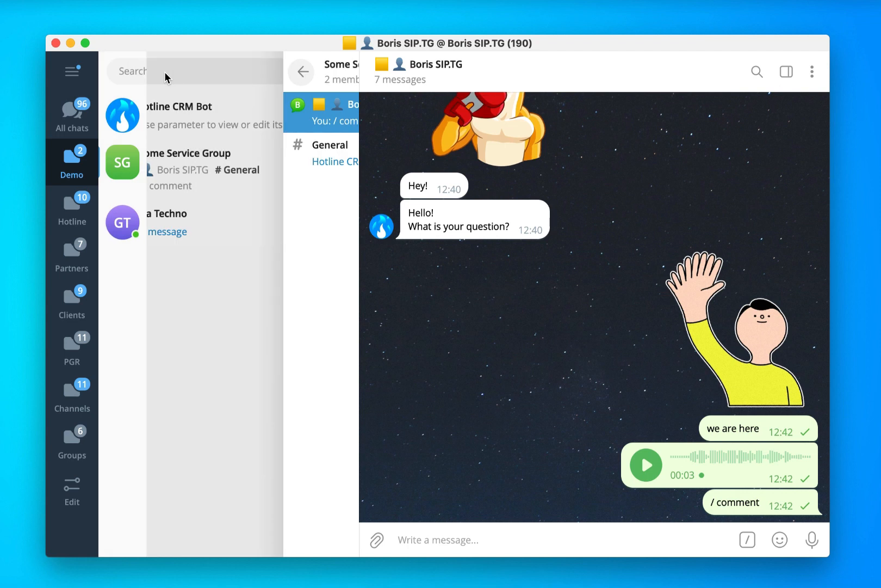
{"action": "left_click", "coordinate": [271, 216]}
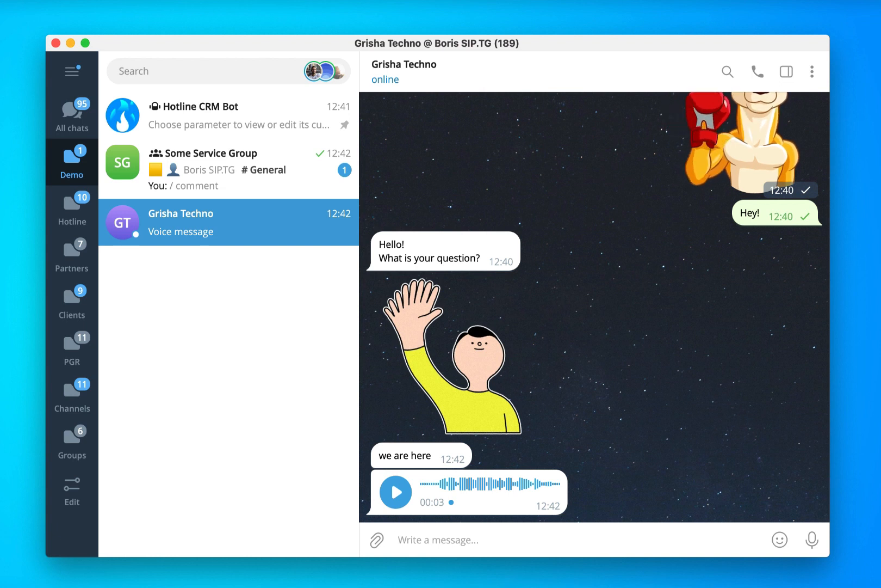
{"action": "key", "text": "super+Tab"}
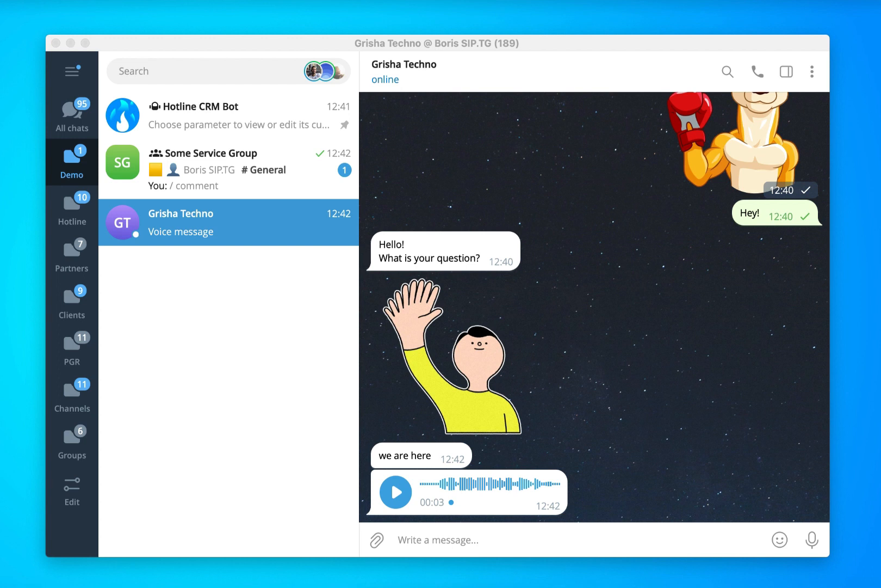
{"action": "left_click", "coordinate": [634, 281]}
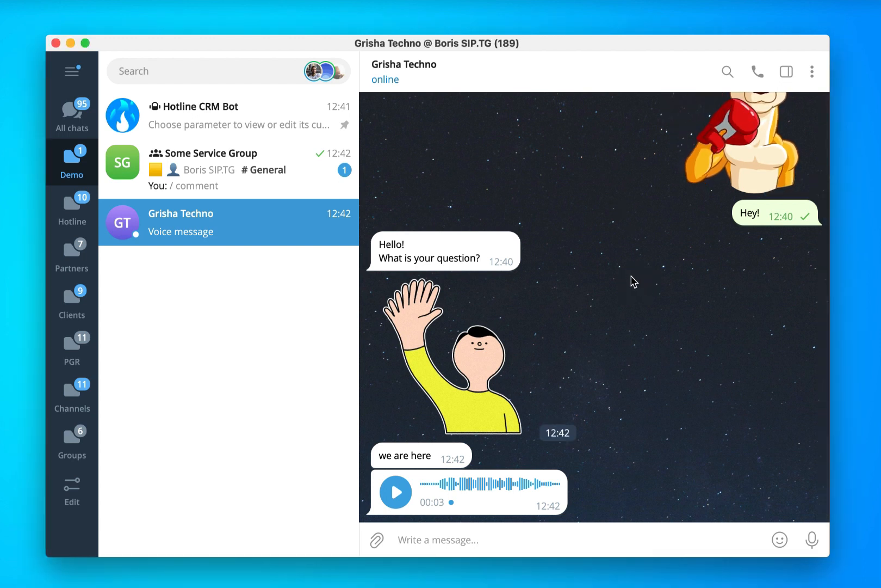